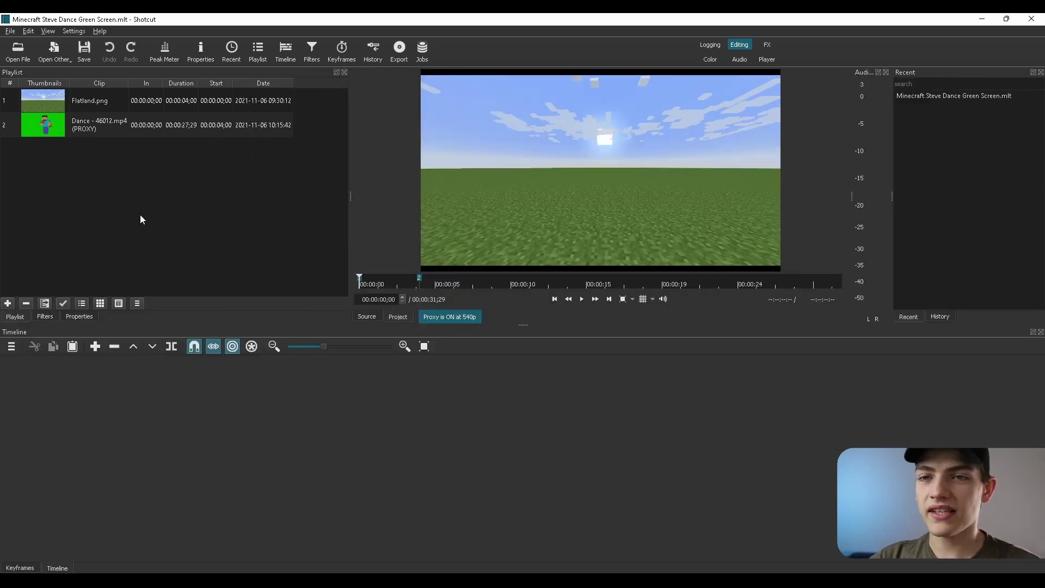
Preview the green-screen dance clip and the Flatland image in the player.
left_click(83, 129)
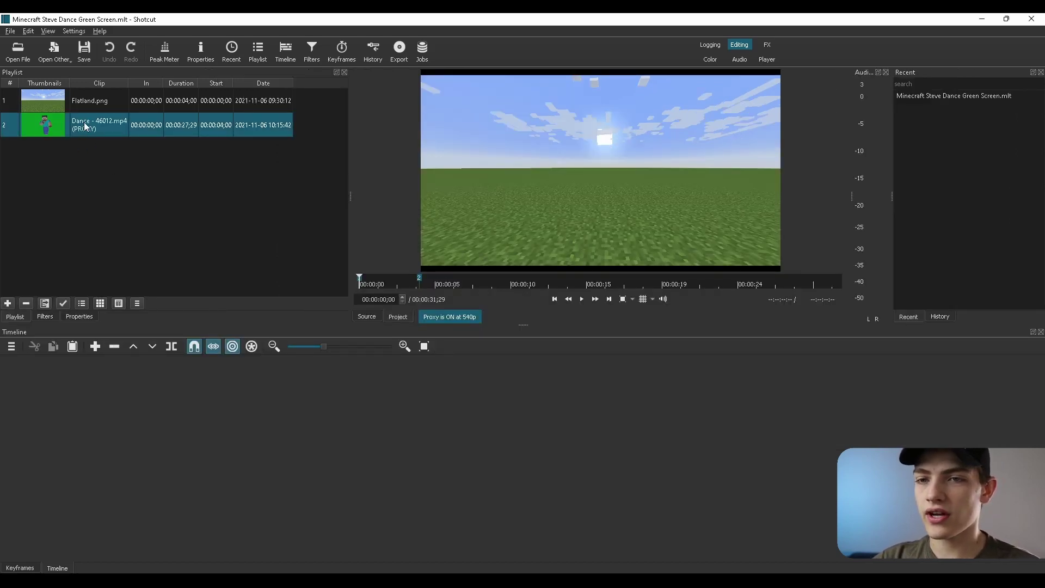
double_click(85, 130)
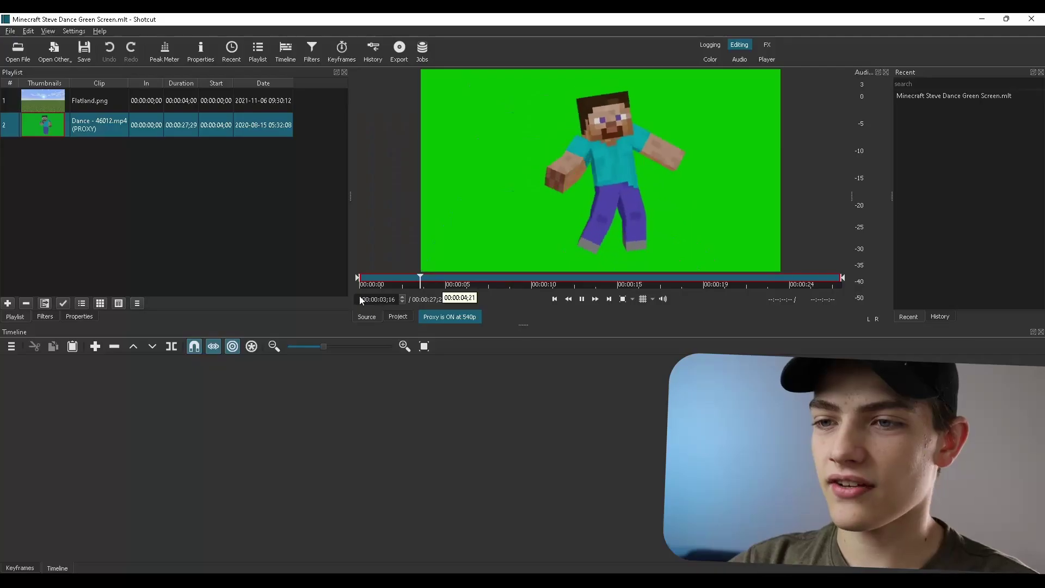
double_click(73, 103)
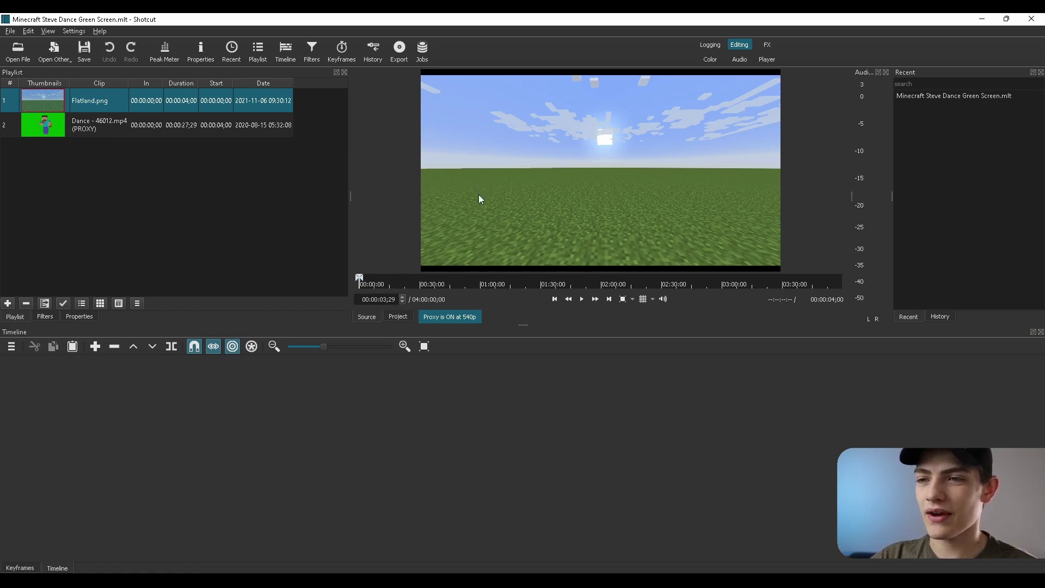
Place Flatland.png from the Playlist onto video track V1.
left_click_drag(91, 101, 121, 394)
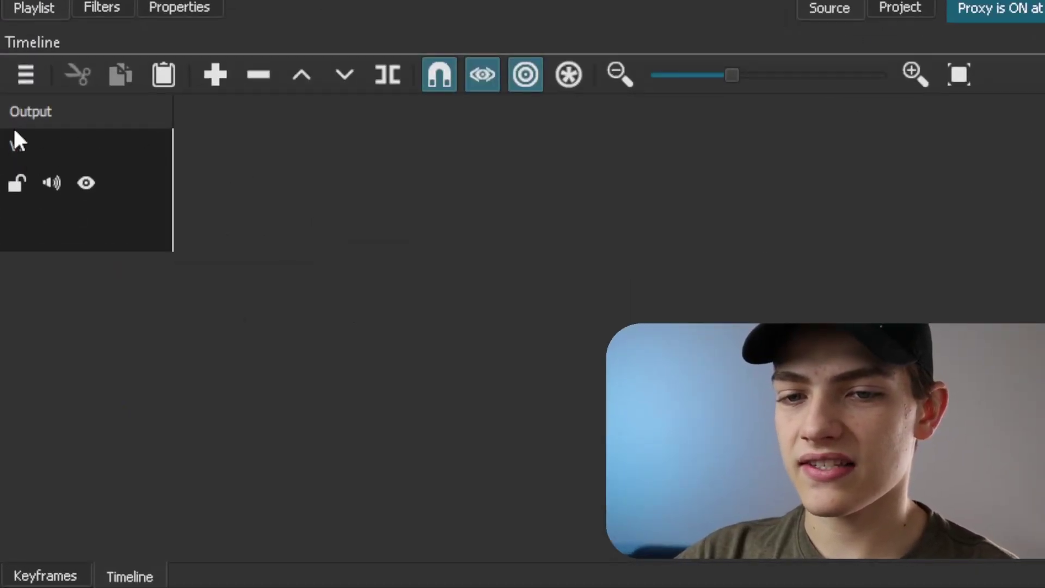
left_click(17, 152)
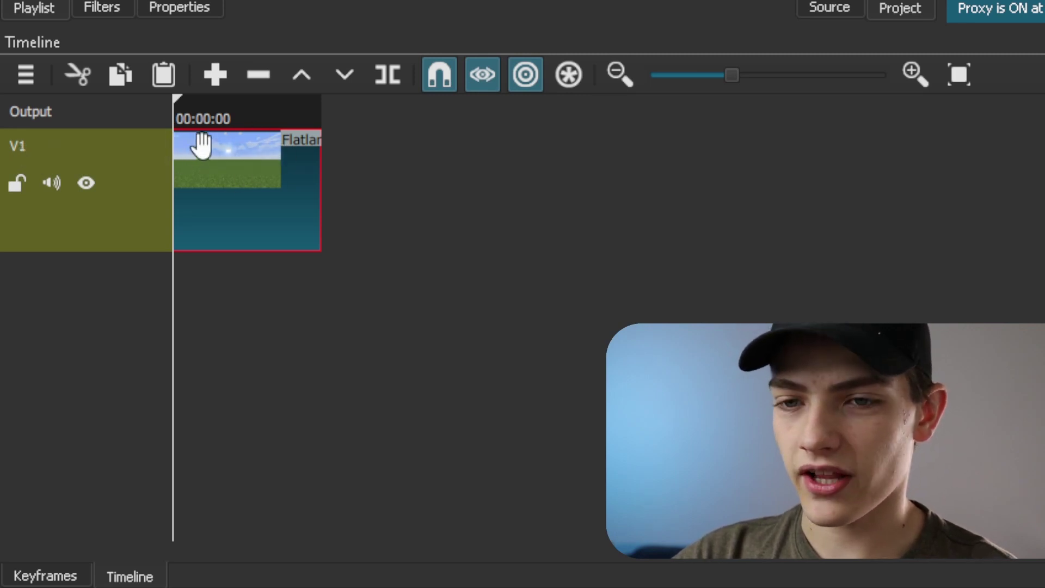
left_click_drag(198, 144, 234, 113)
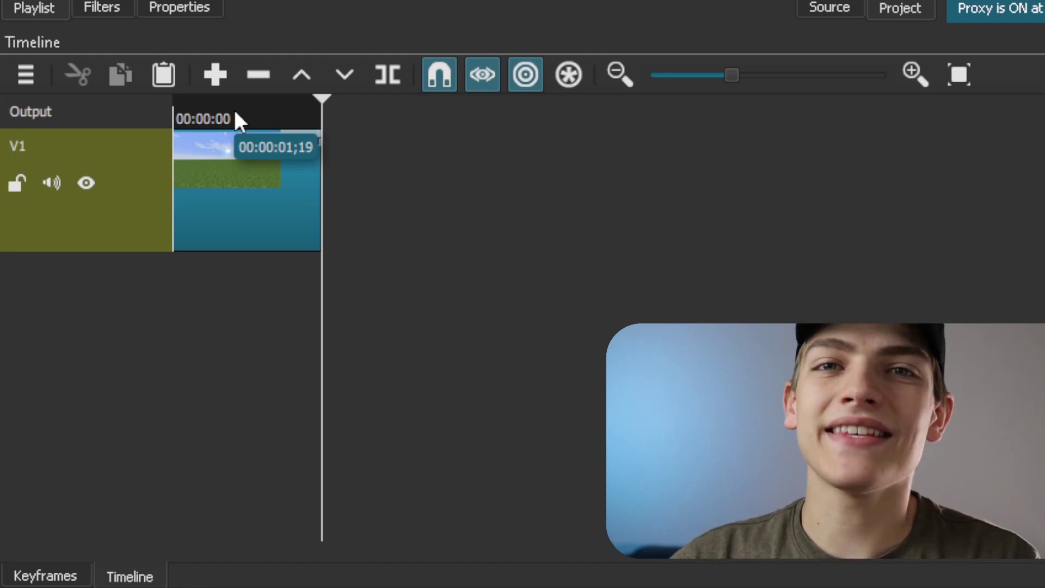
Add an empty V2 video track above V1 via Track Operations.
right_click(335, 106)
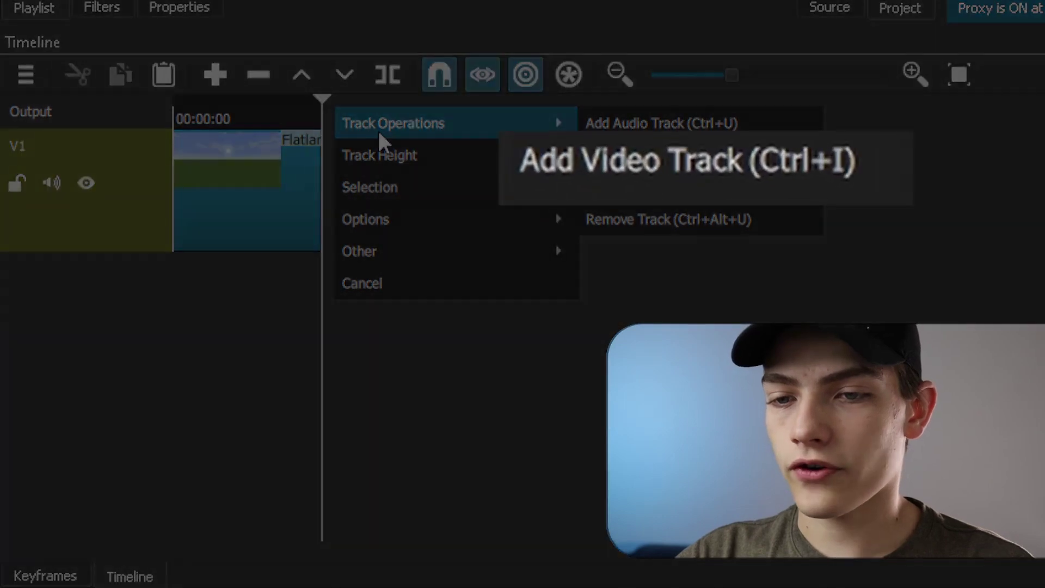
mouse_move(499, 155)
mouse_move(537, 115)
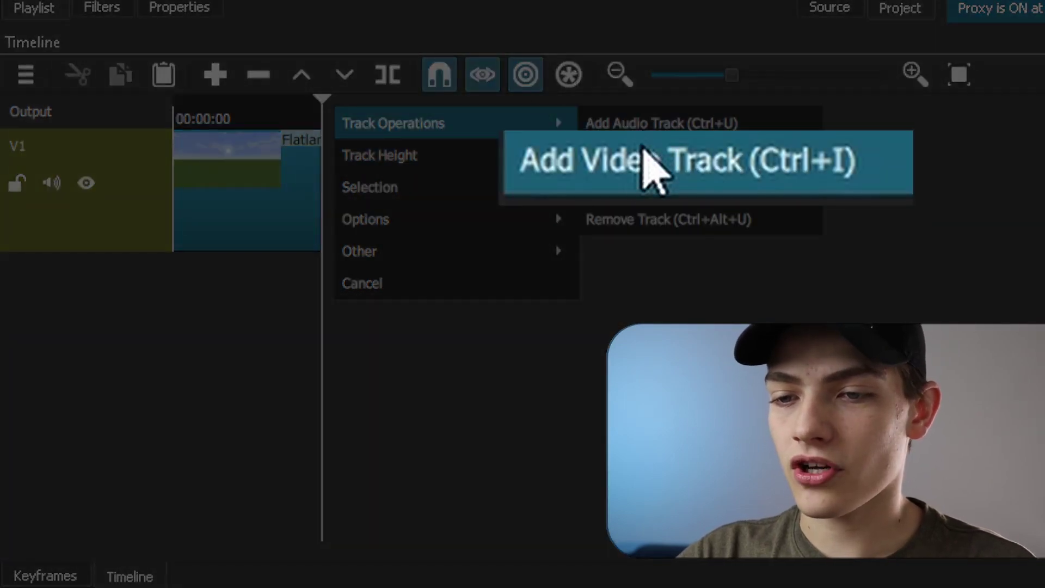
left_click(793, 163)
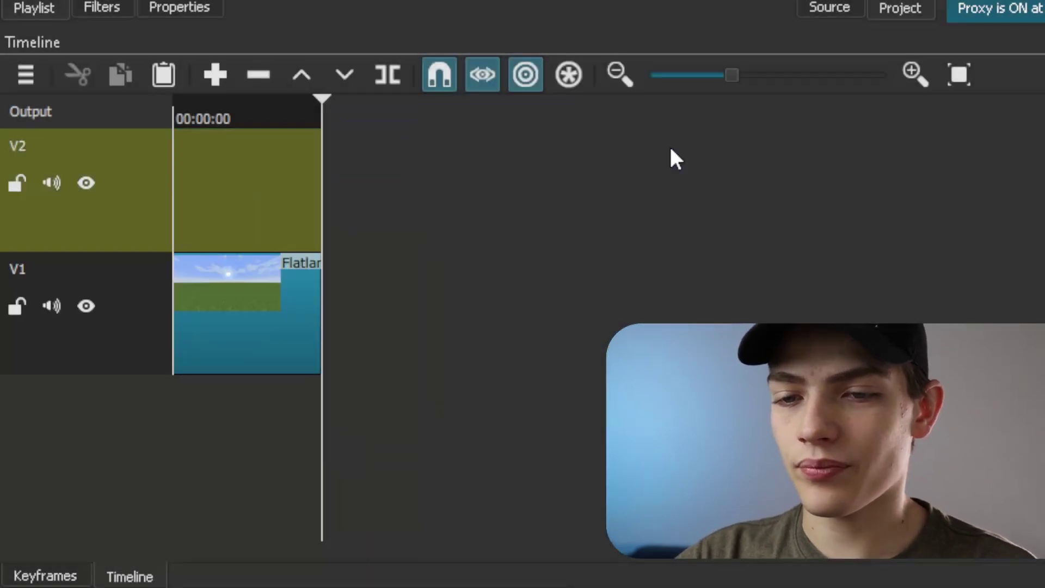
mouse_move(250, 116)
left_mouse_down()
mouse_move(222, 115)
mouse_move(223, 127)
mouse_move(245, 131)
left_mouse_up()
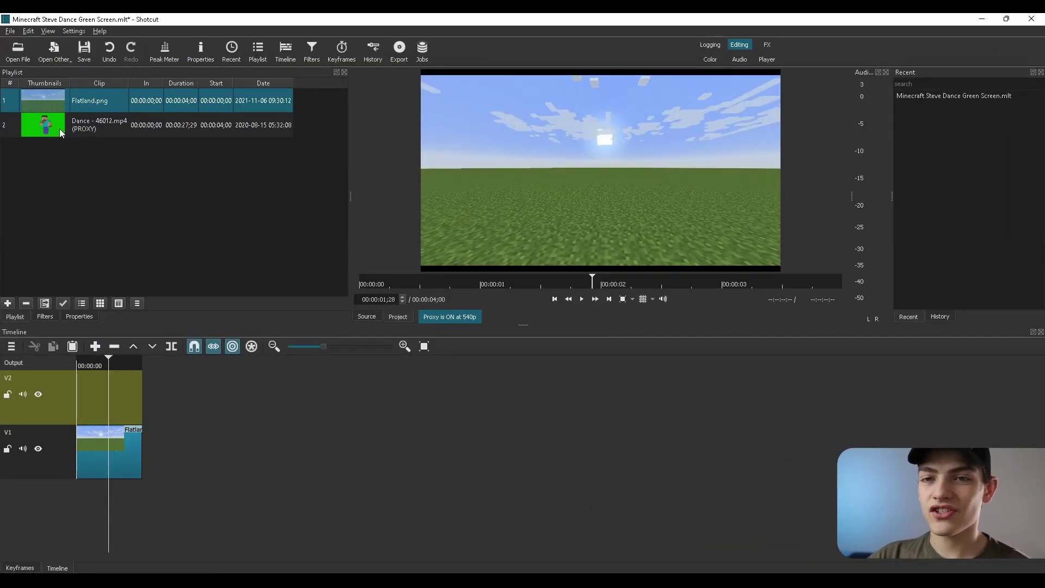
Put the Dance clip on V2 and stretch Flatland.png on V1 to its roughly 27-second length.
left_click_drag(60, 128, 79, 397)
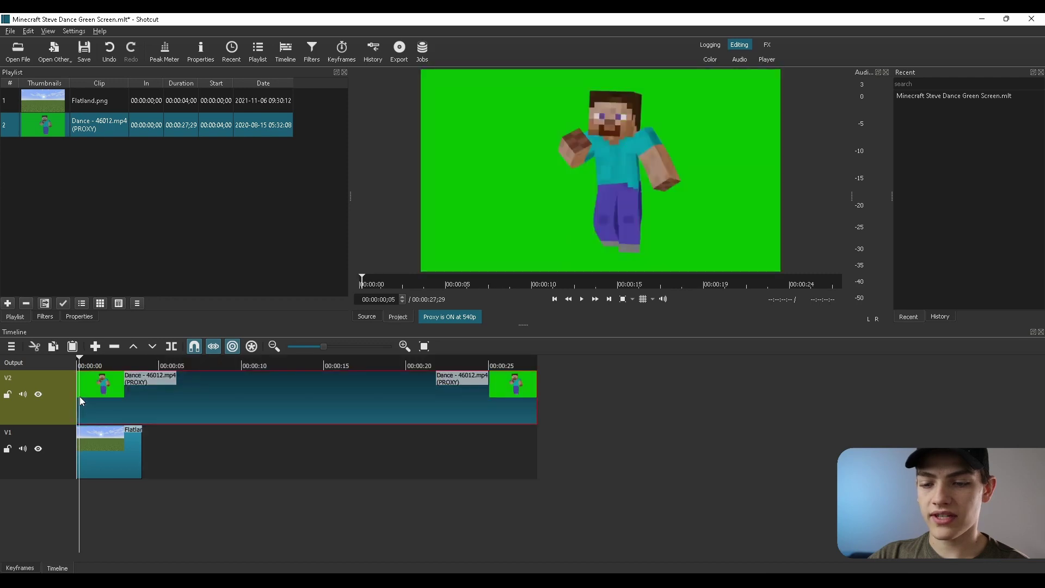
left_click(140, 457)
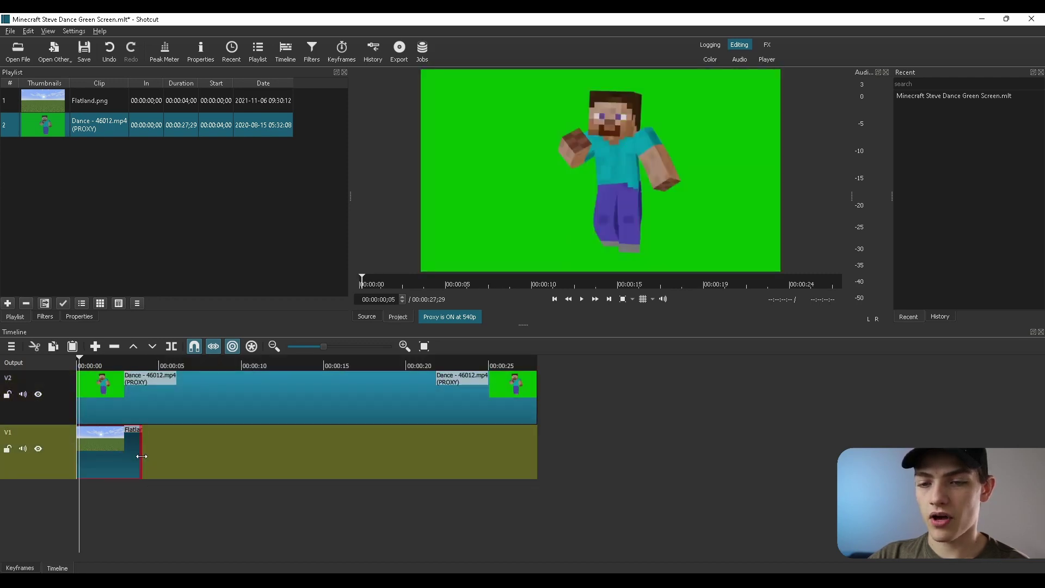
left_click_drag(142, 455, 543, 436)
left_click(223, 367)
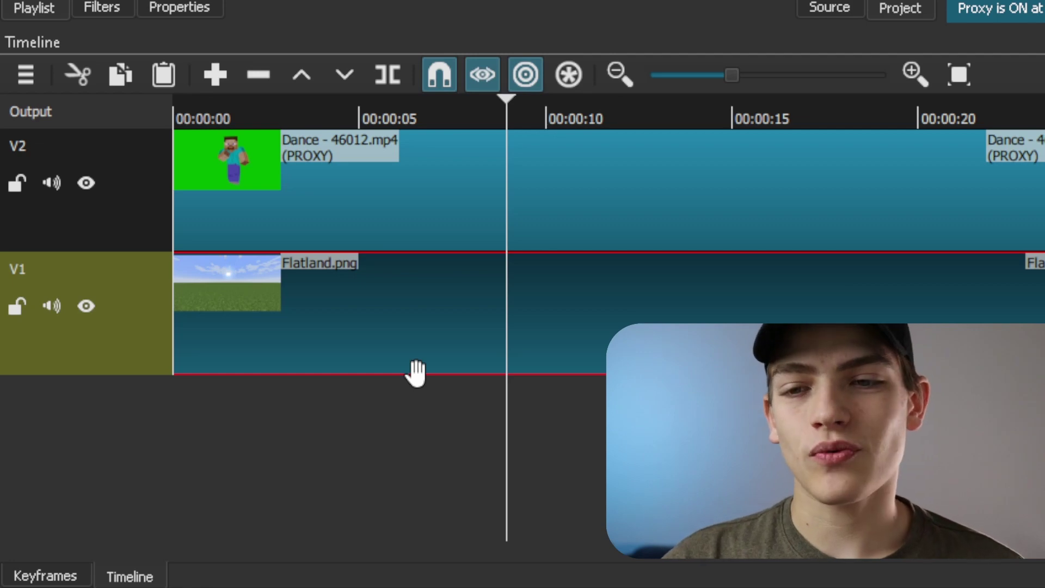
left_click(313, 208)
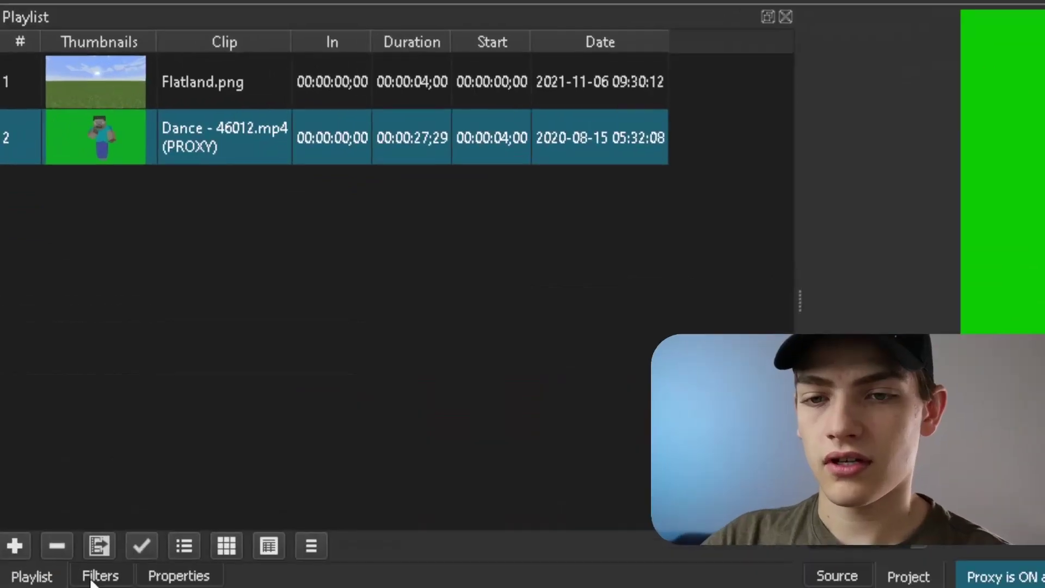
Search the filters for 'chr' and apply Chroma Key: Advanced to the Dance clip.
left_click(98, 575)
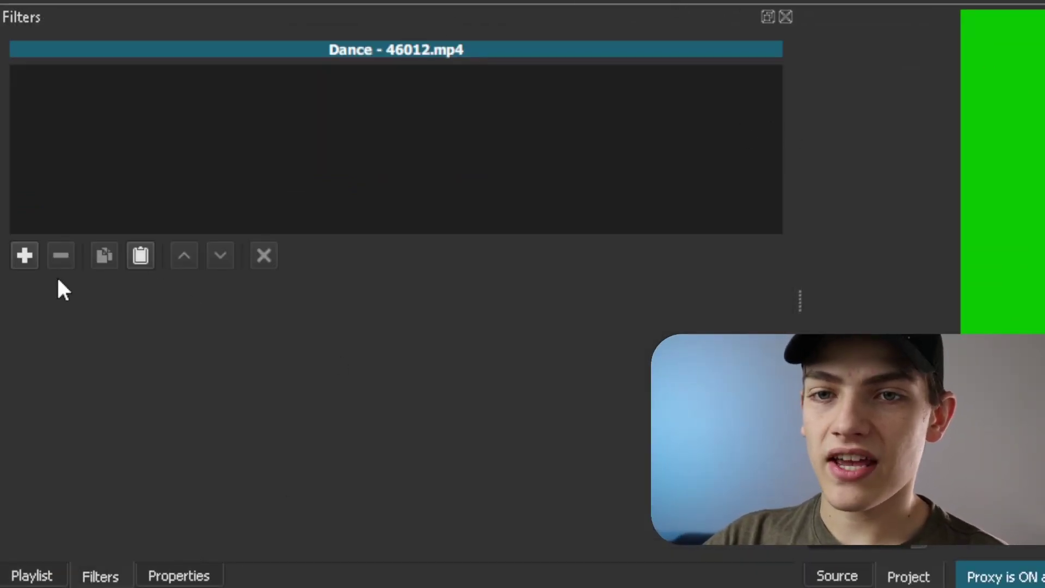
left_click(24, 255)
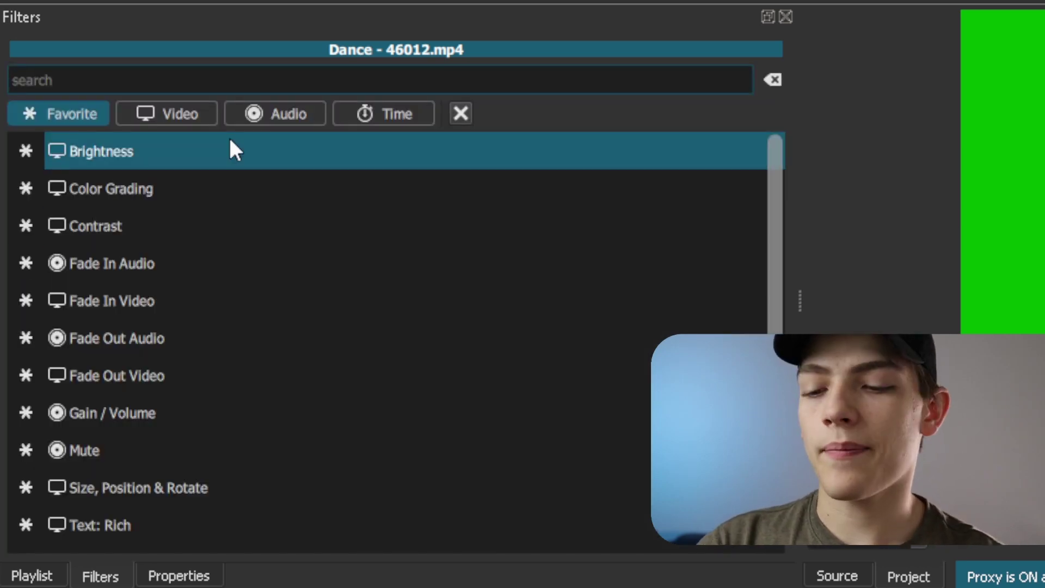
type("chro")
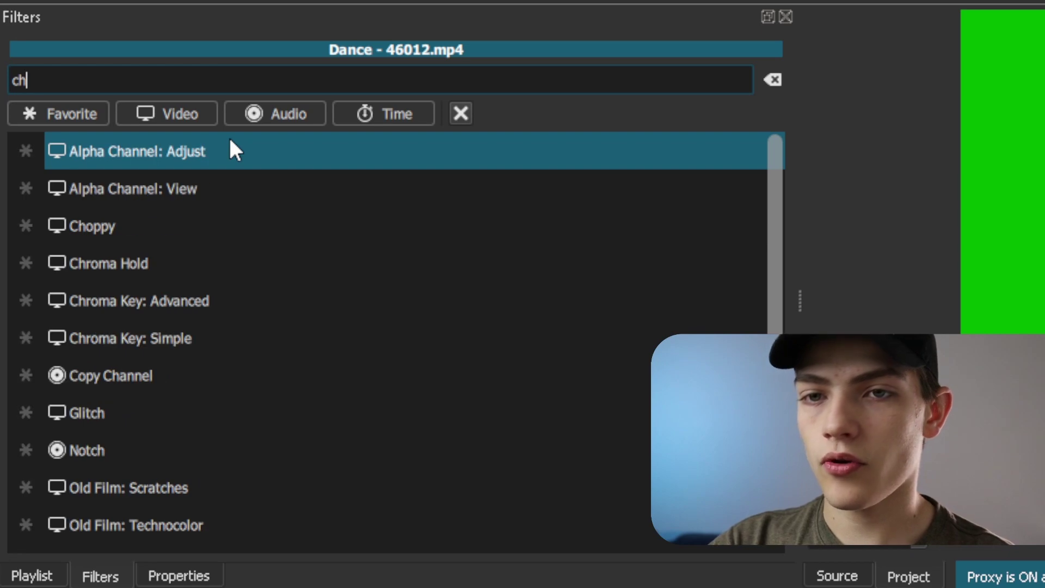
key("BackSpace")
key("BackSpace")
key("BackSpace")
key("BackSpace")
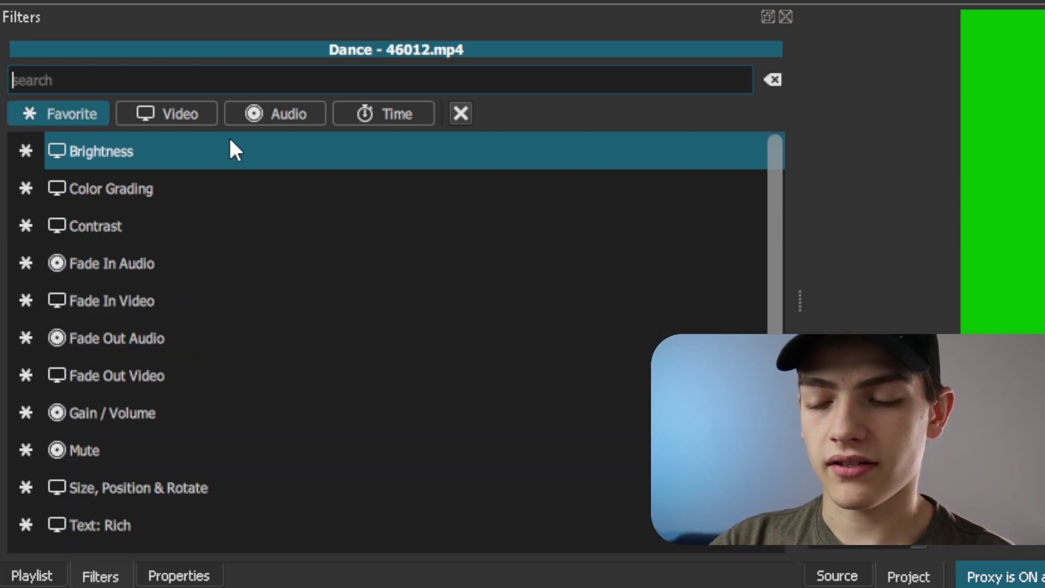
type("chr")
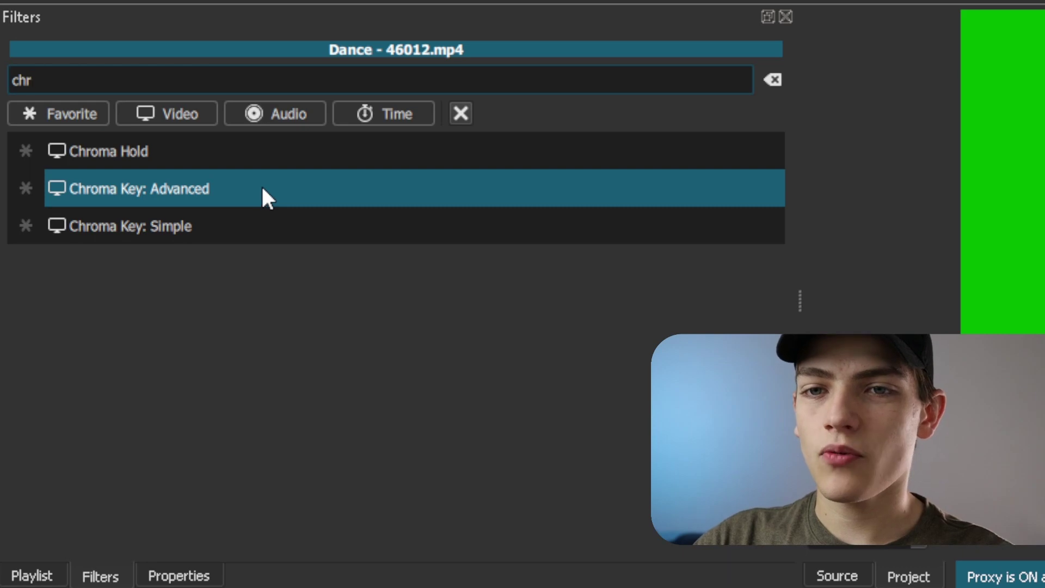
left_click(214, 188)
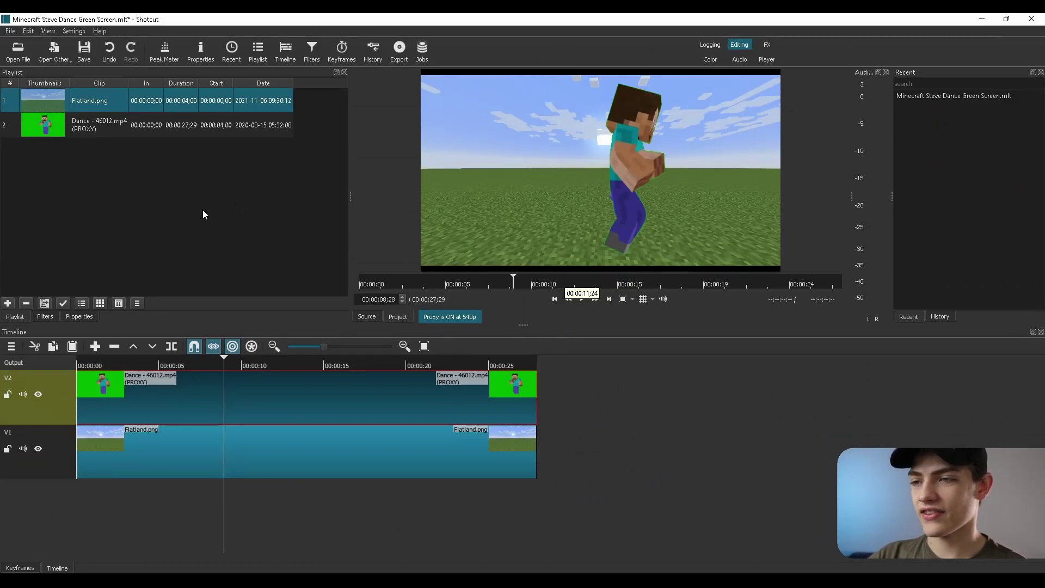
Sample the chroma key colour from the Dance clip's green background with the eyedropper.
left_click(46, 318)
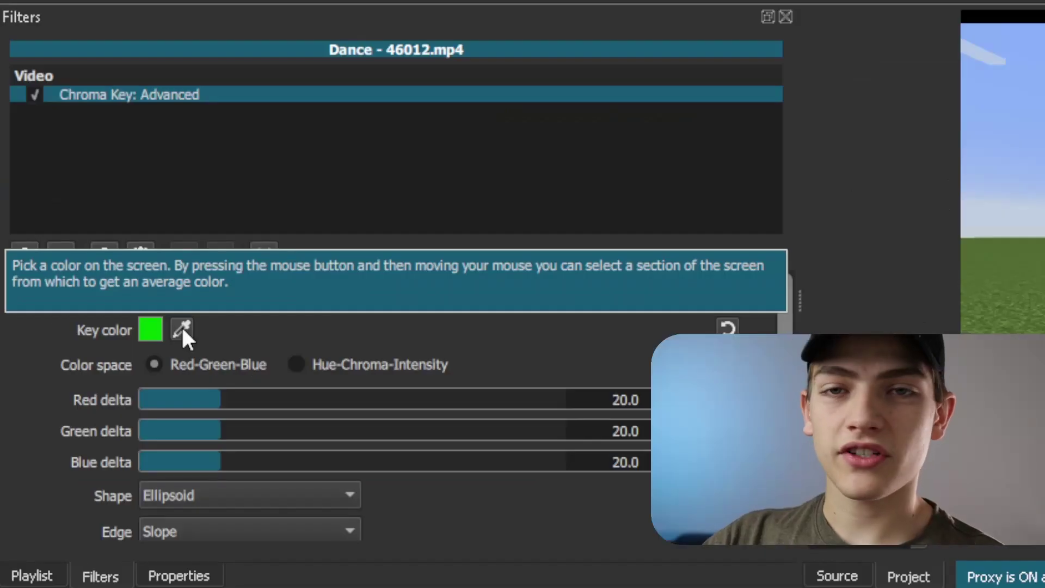
left_click(81, 209)
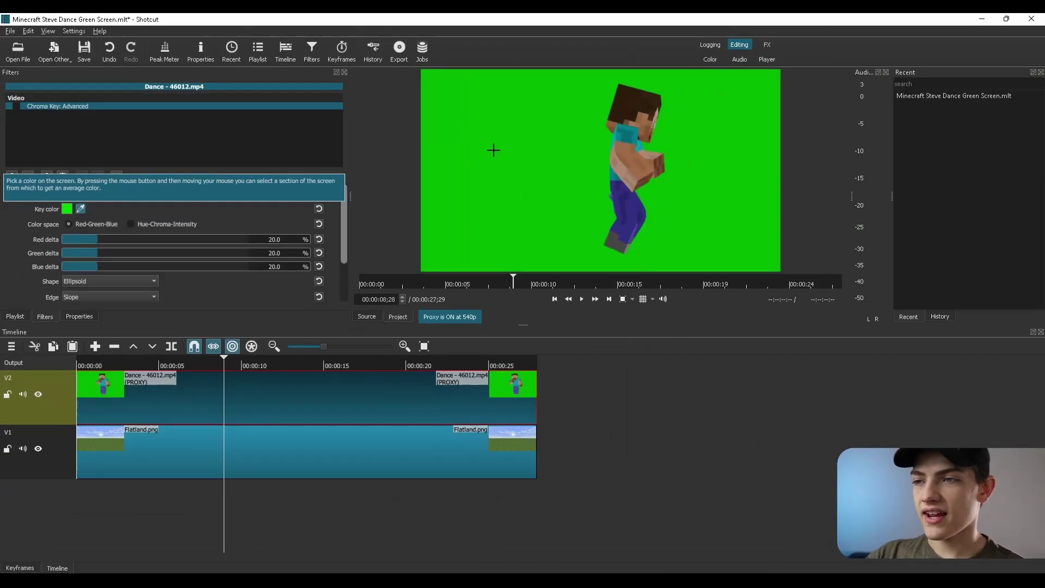
left_click(495, 150)
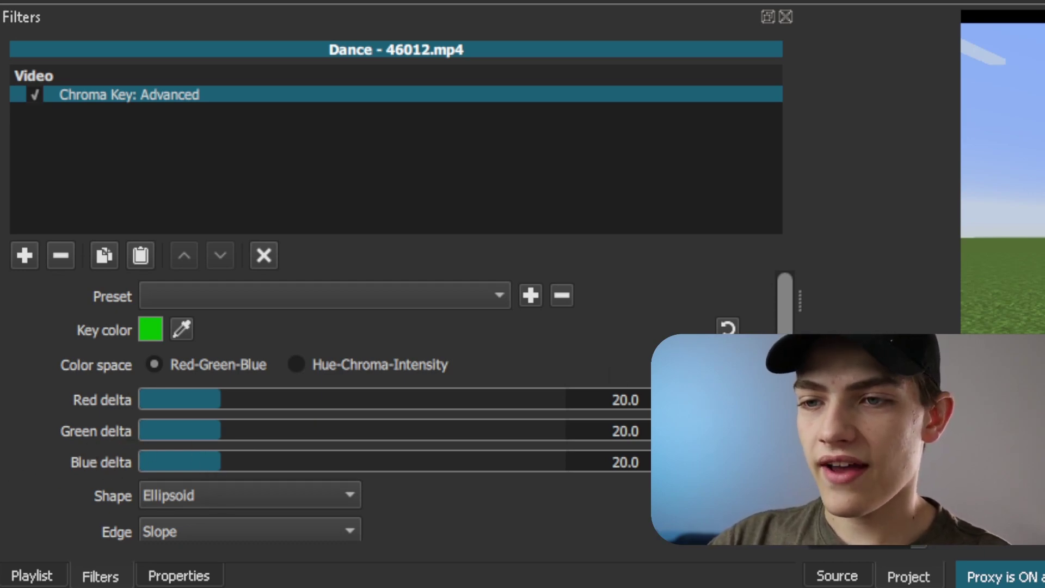
Try the Thin key edge, then return the edge style to Slope.
scroll(3, 442, "down", 4)
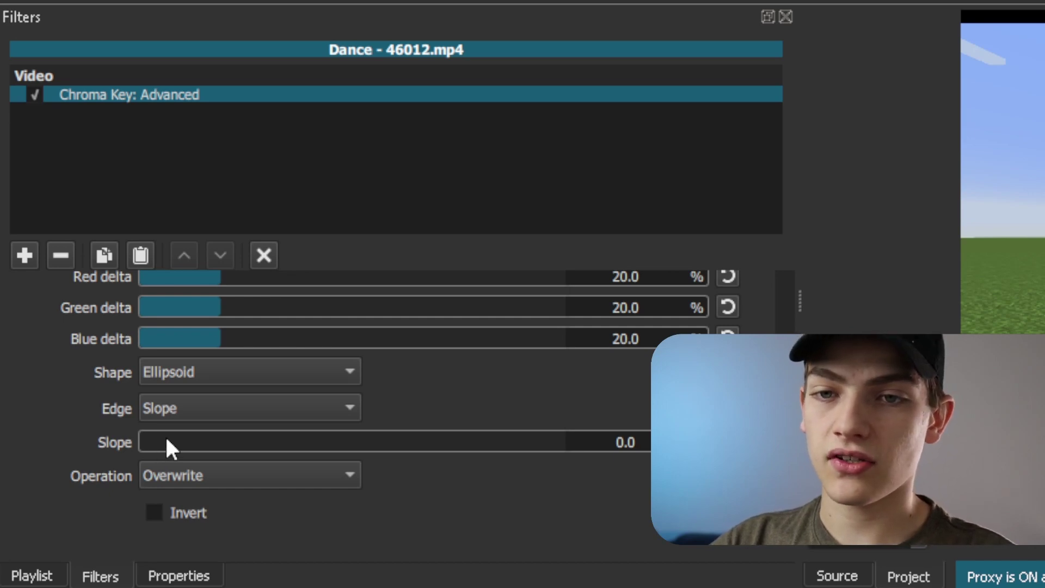
left_click(246, 412)
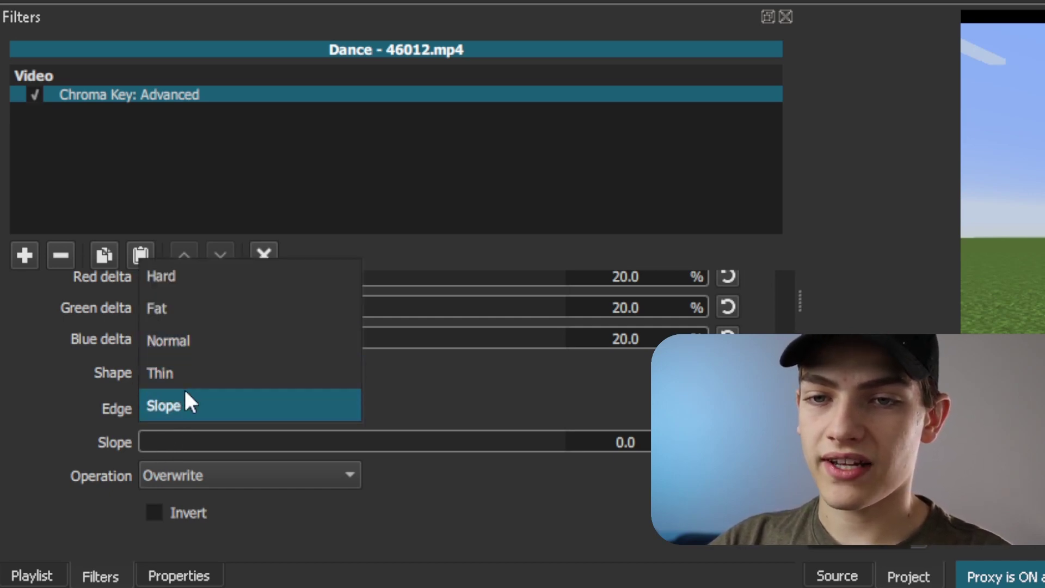
left_click(186, 376)
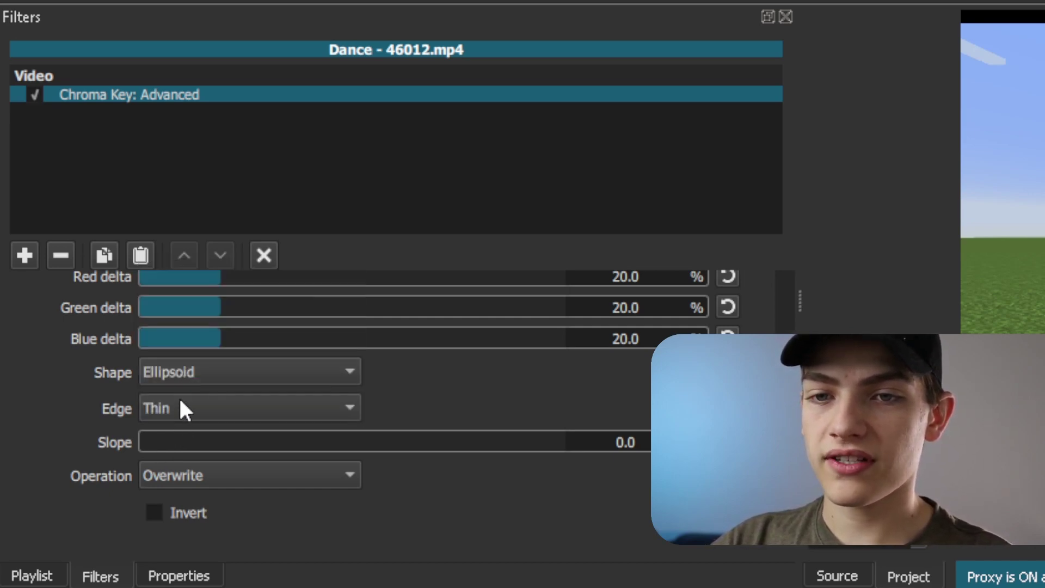
left_click(180, 401)
left_click(248, 409)
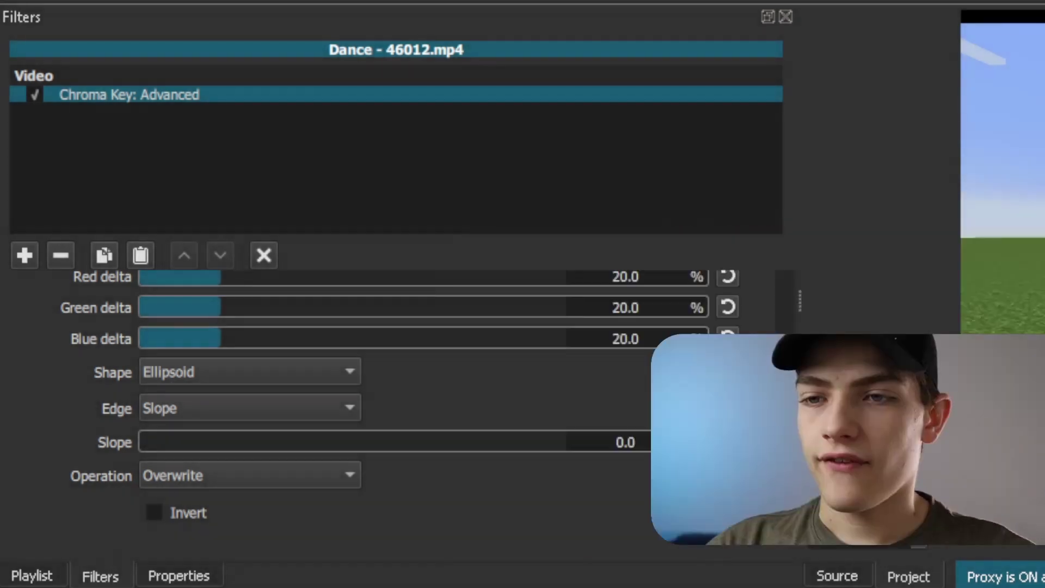
Raise the Red delta to 91.9 and the Green delta to 78.0.
scroll(799, 331, "up", 4)
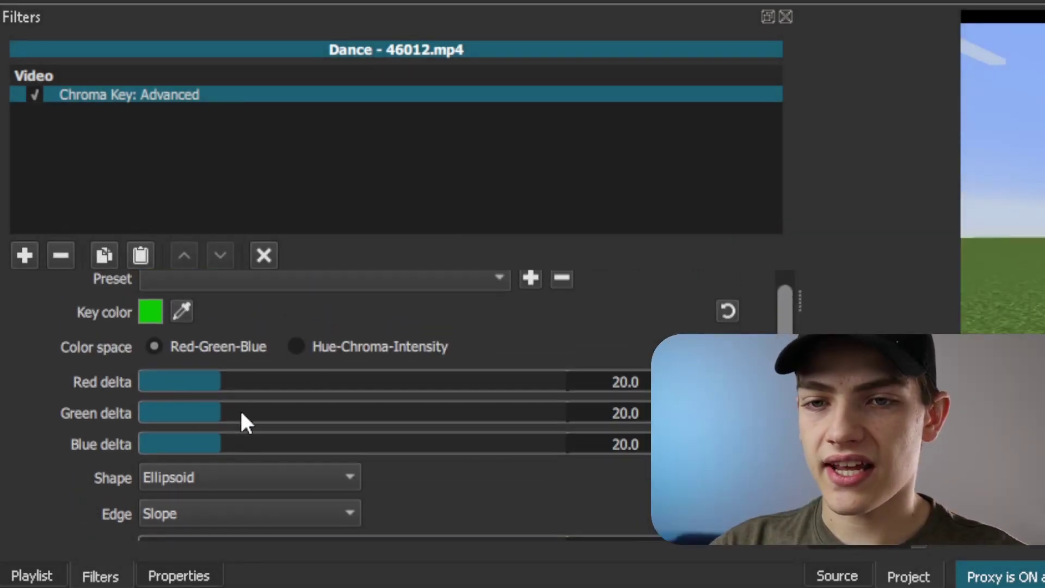
left_click_drag(226, 383, 531, 376)
left_click_drag(223, 414, 476, 412)
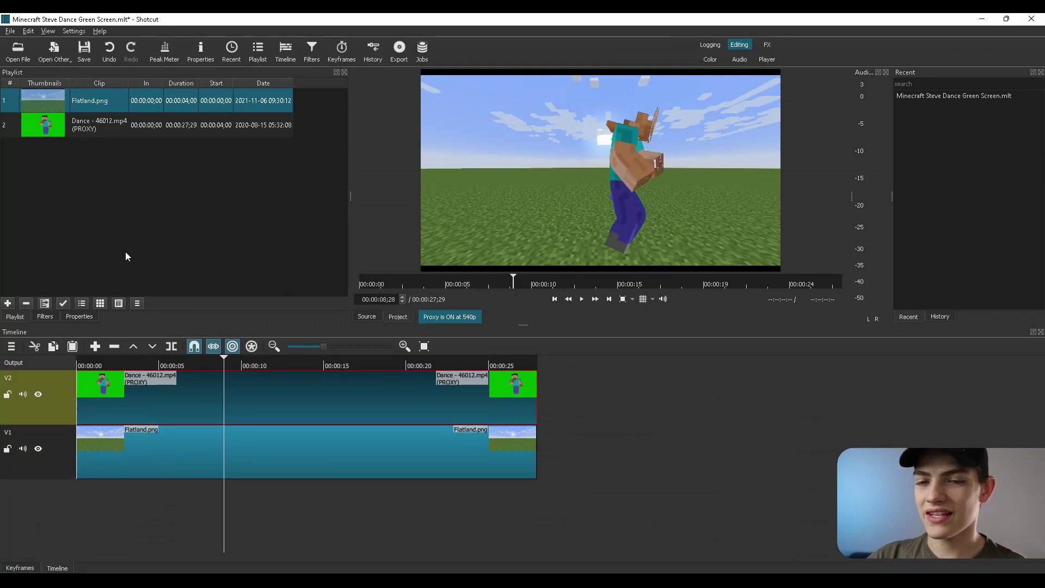
Lower the Green delta to 52.3, then toggle Invert on and off to check the matte.
left_click(46, 317)
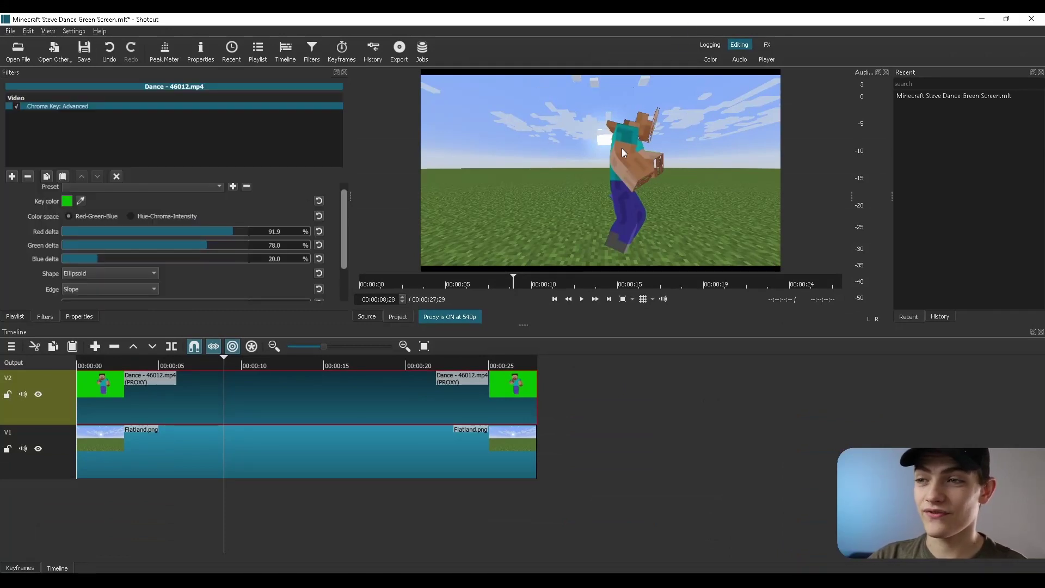
left_click_drag(185, 244, 161, 230)
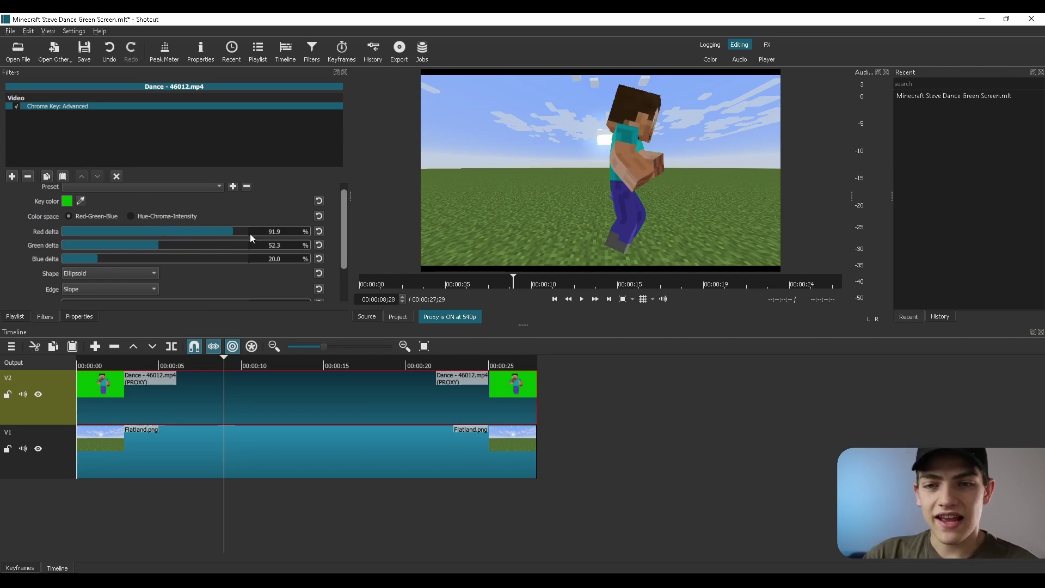
scroll(100, 289, "down", 3)
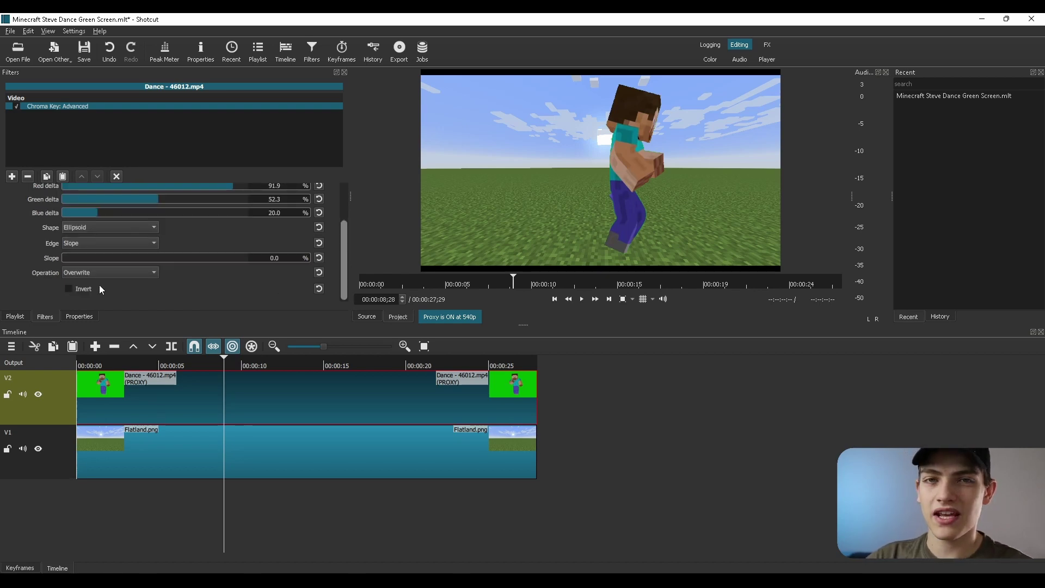
left_click(69, 289)
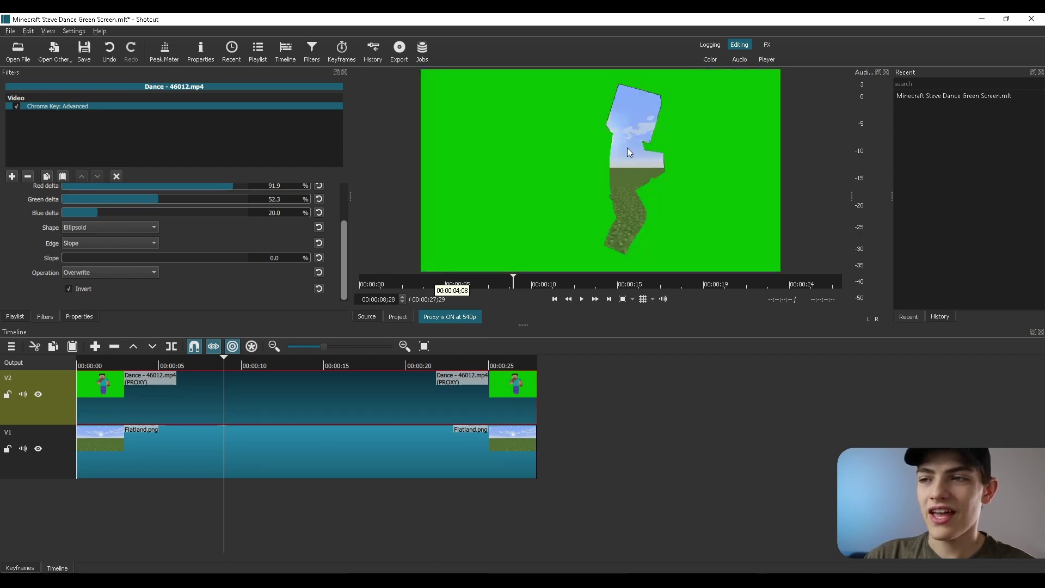
left_click(67, 290)
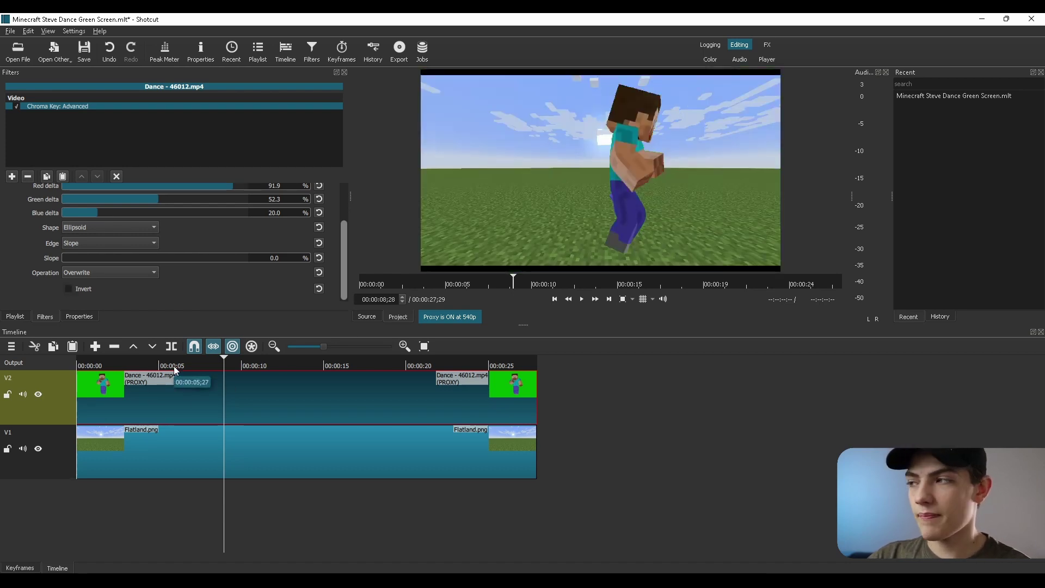
left_click_drag(172, 366, 77, 351)
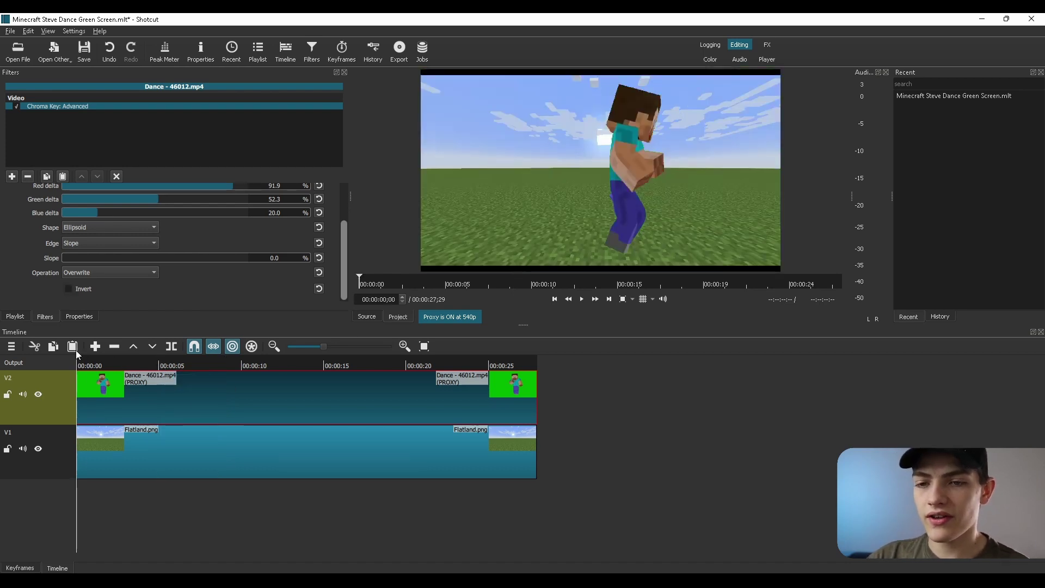
key("space")
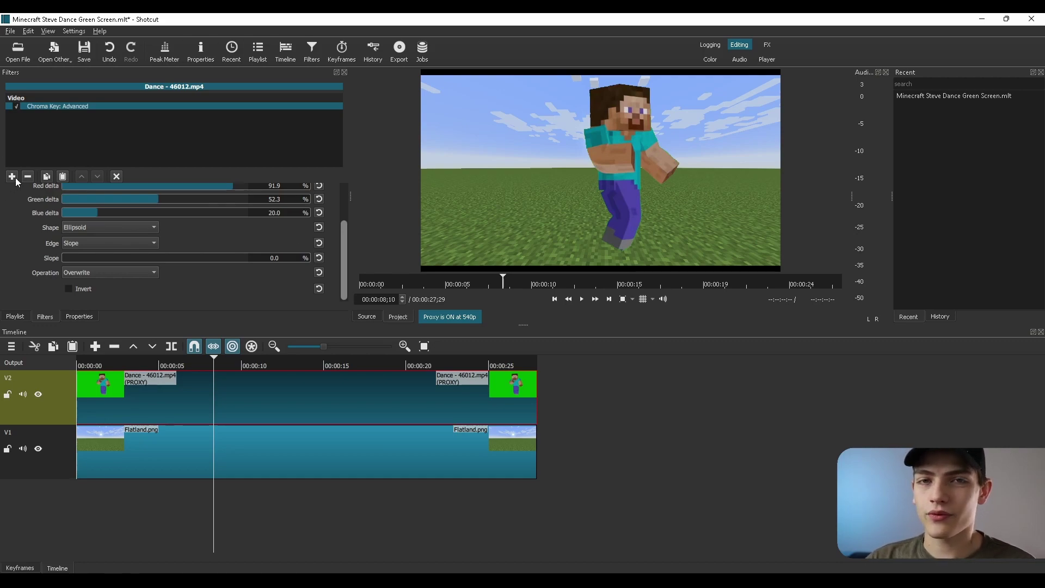
Add a Size, Position & Rotate filter to the Dance clip via a 'pos' search.
left_click(11, 176)
type("pos")
left_click(20, 151)
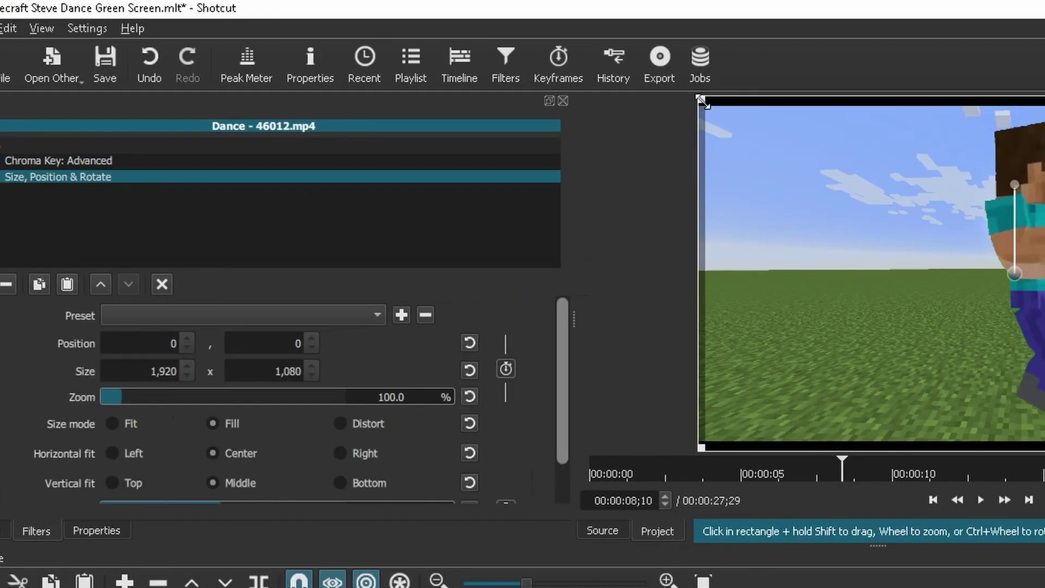
Shrink Steve's frame and move him left of centre over the flatland.
left_click_drag(702, 100, 841, 177)
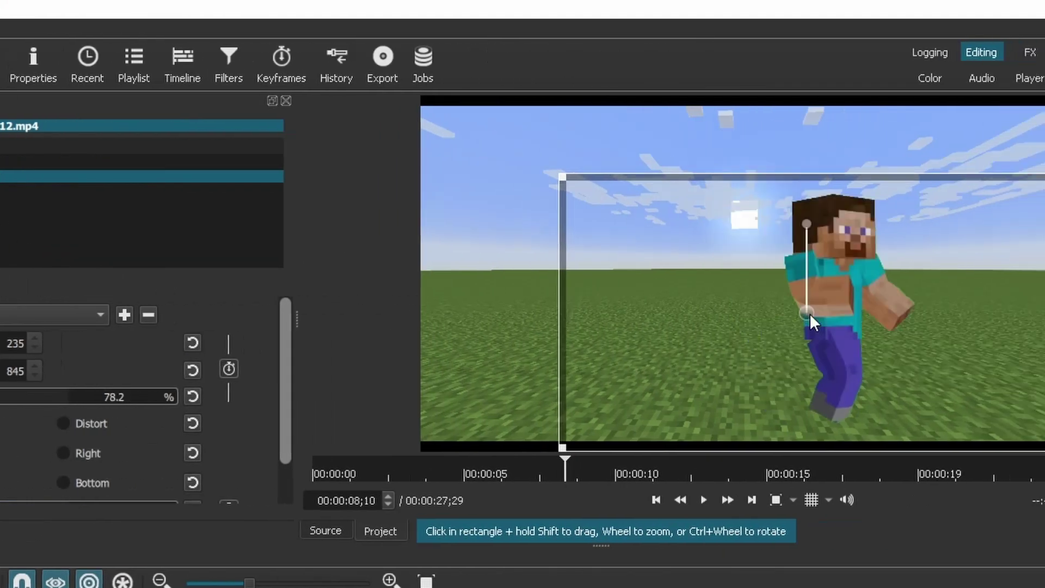
left_click_drag(993, 306, 816, 282)
left_click_drag(661, 153, 800, 251)
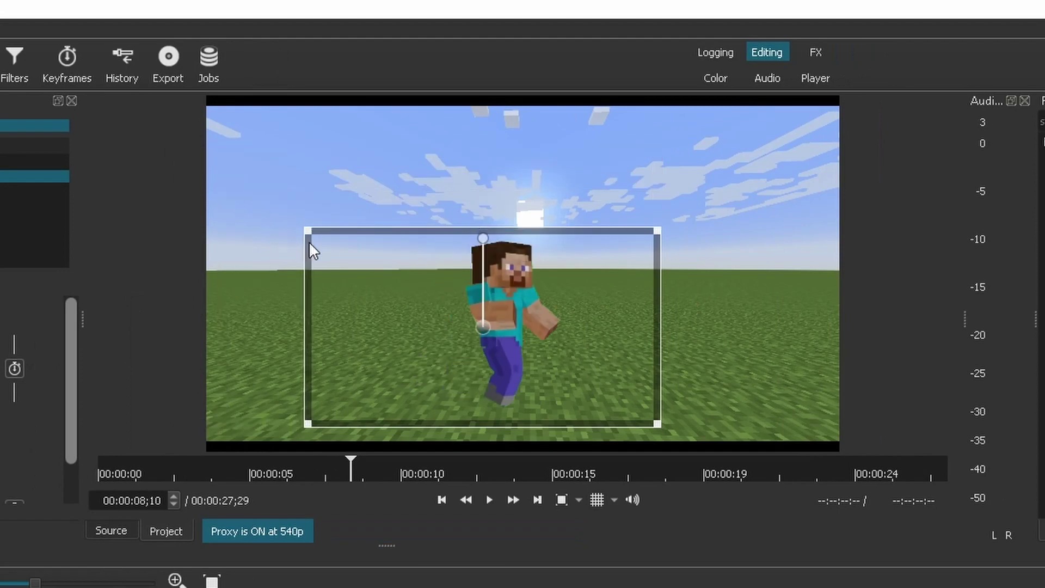
left_click_drag(308, 242, 178, 215)
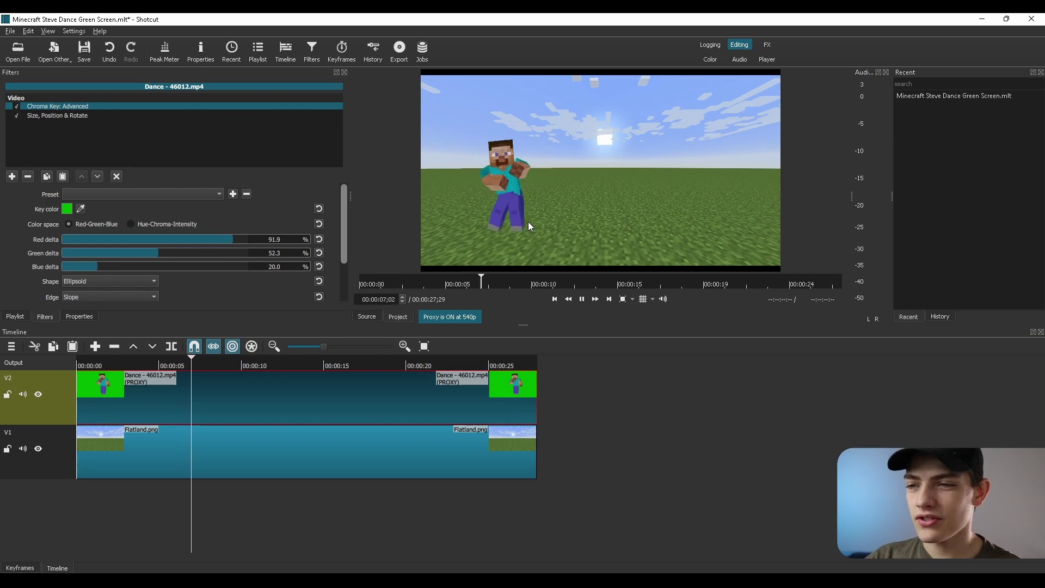
key("space")
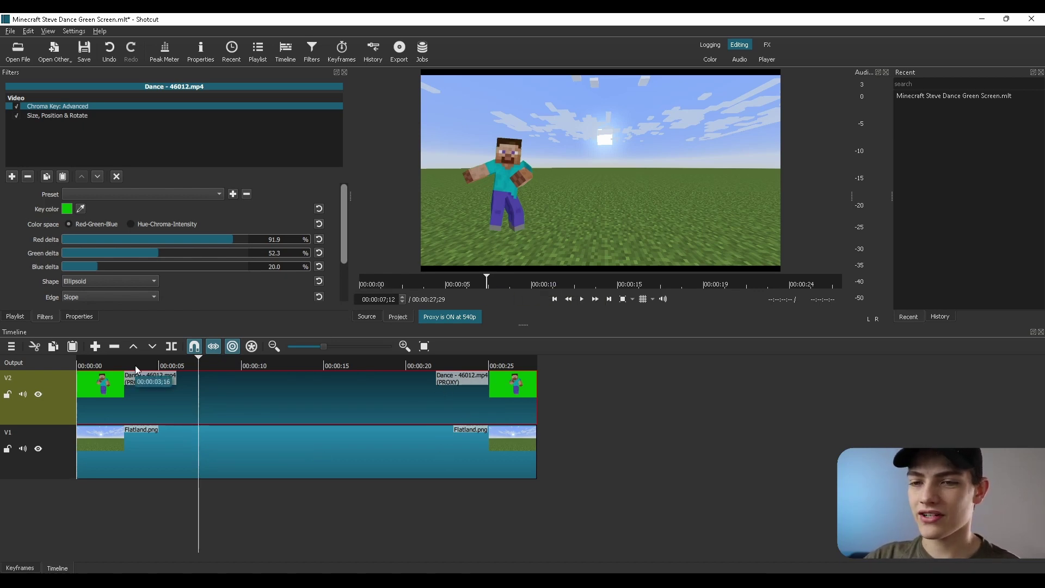
left_click(82, 364)
key("space")
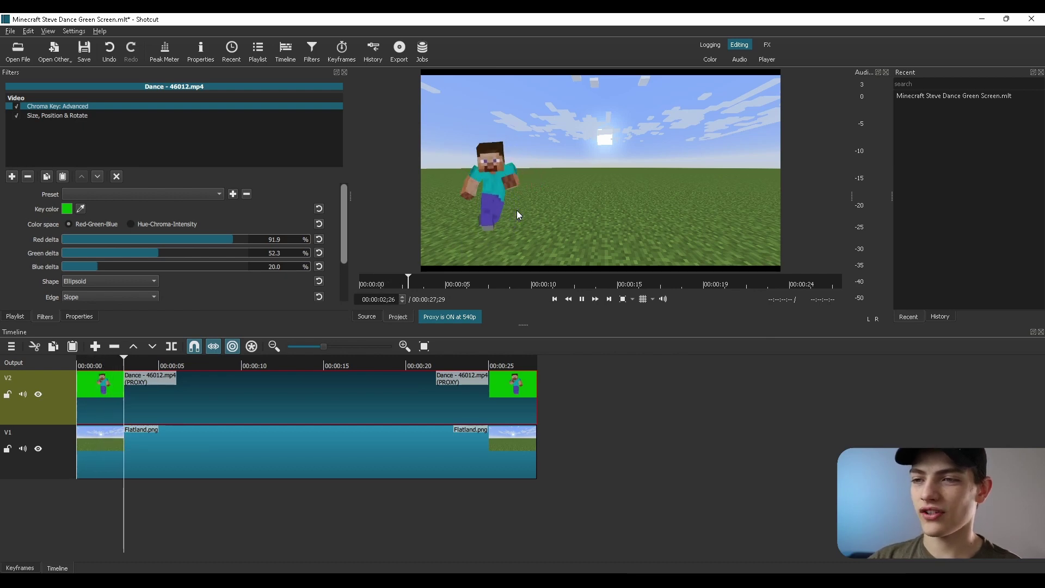
key("space")
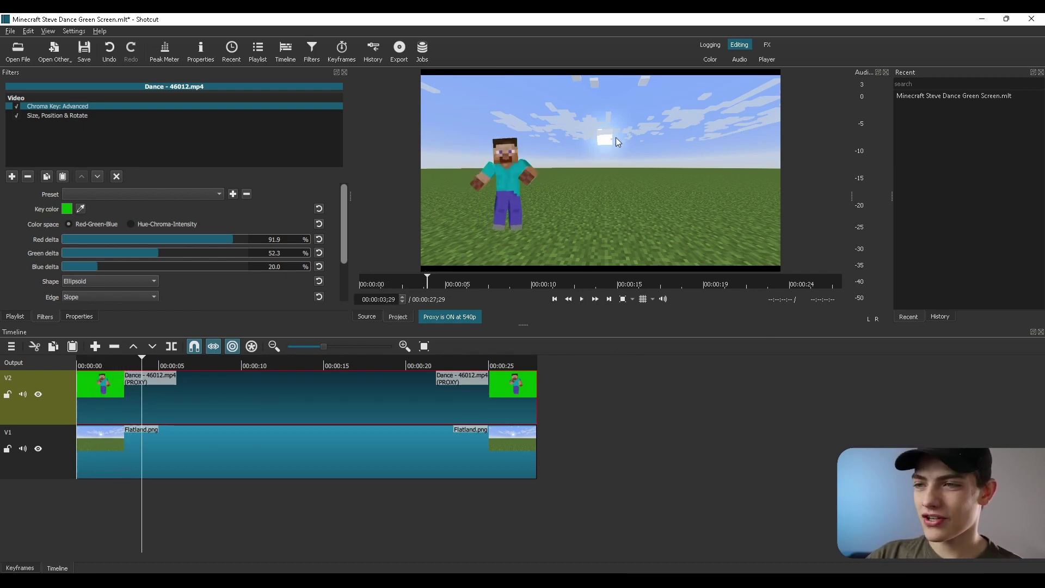